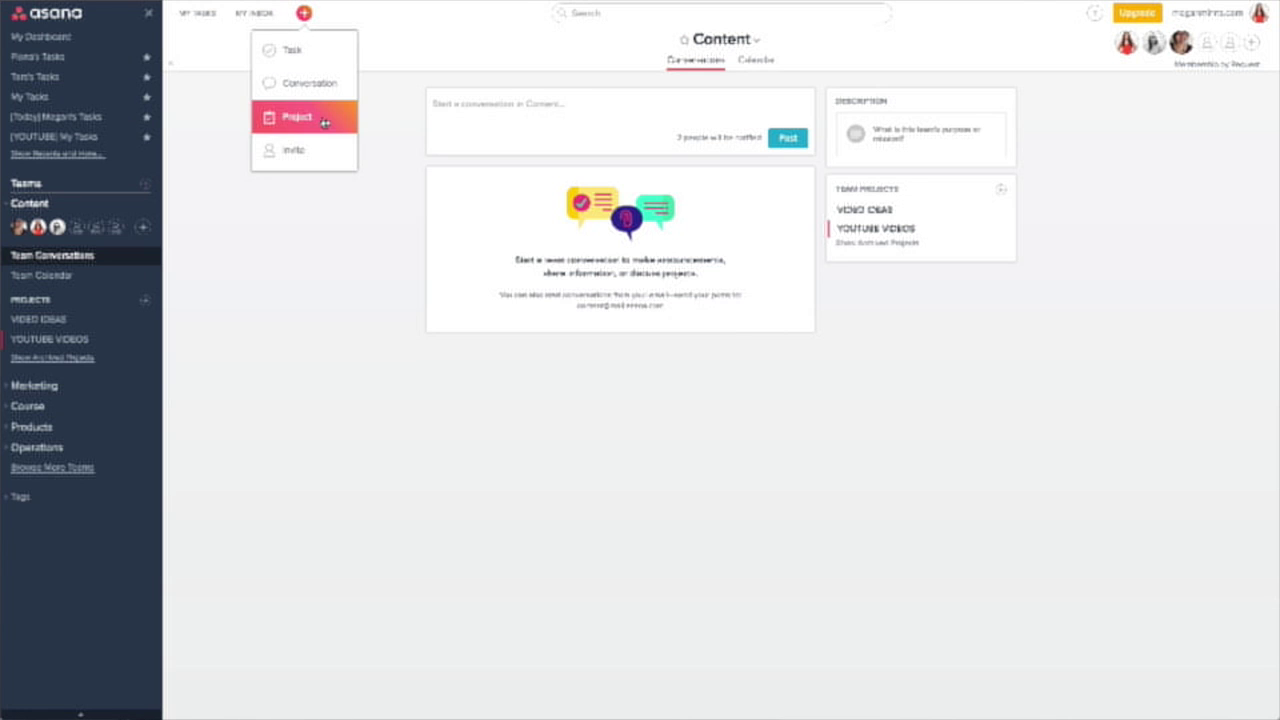
Create a board-layout project named 'YouTube Videos (Demo)' in the Content team
{"action": "left_click", "coordinate": [324, 122]}
{"action": "type", "text": "YouTube Videos (Done"}
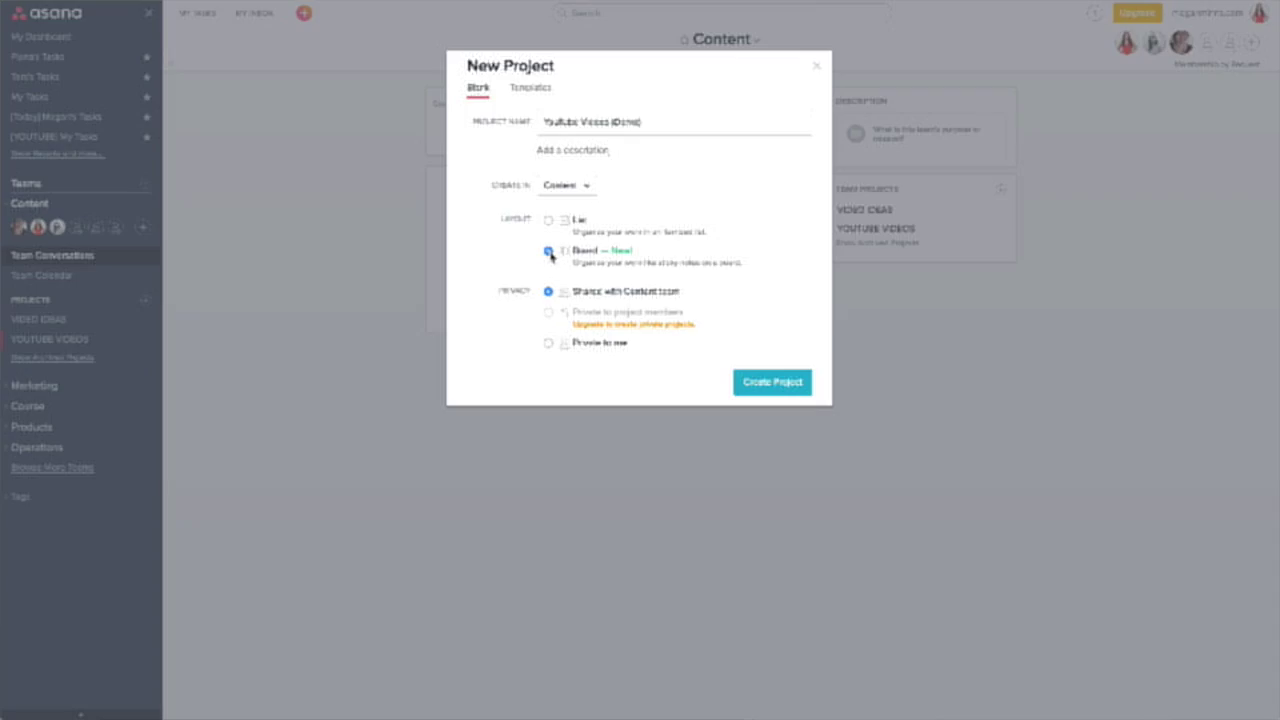
{"action": "left_click", "coordinate": [776, 386]}
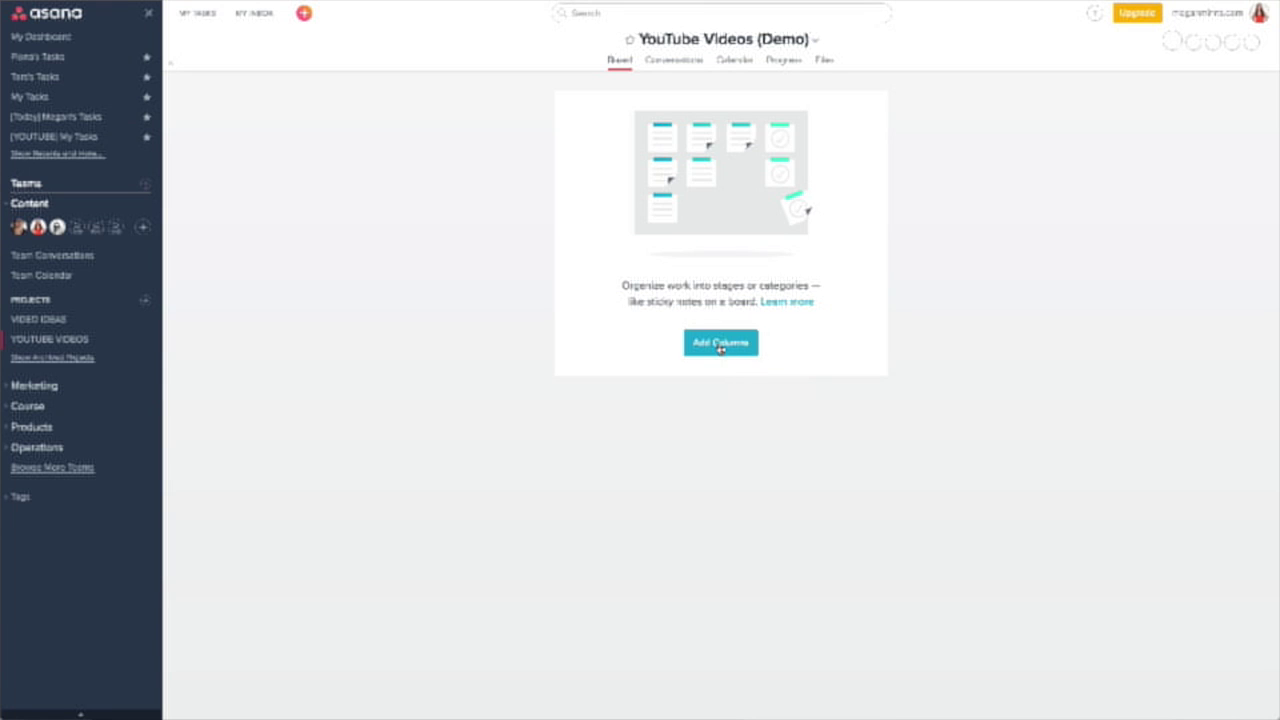
Add columns To Write (or Record), To Edit, To Schedule / Publish, To Promote and Published
{"action": "left_click", "coordinate": [720, 343]}
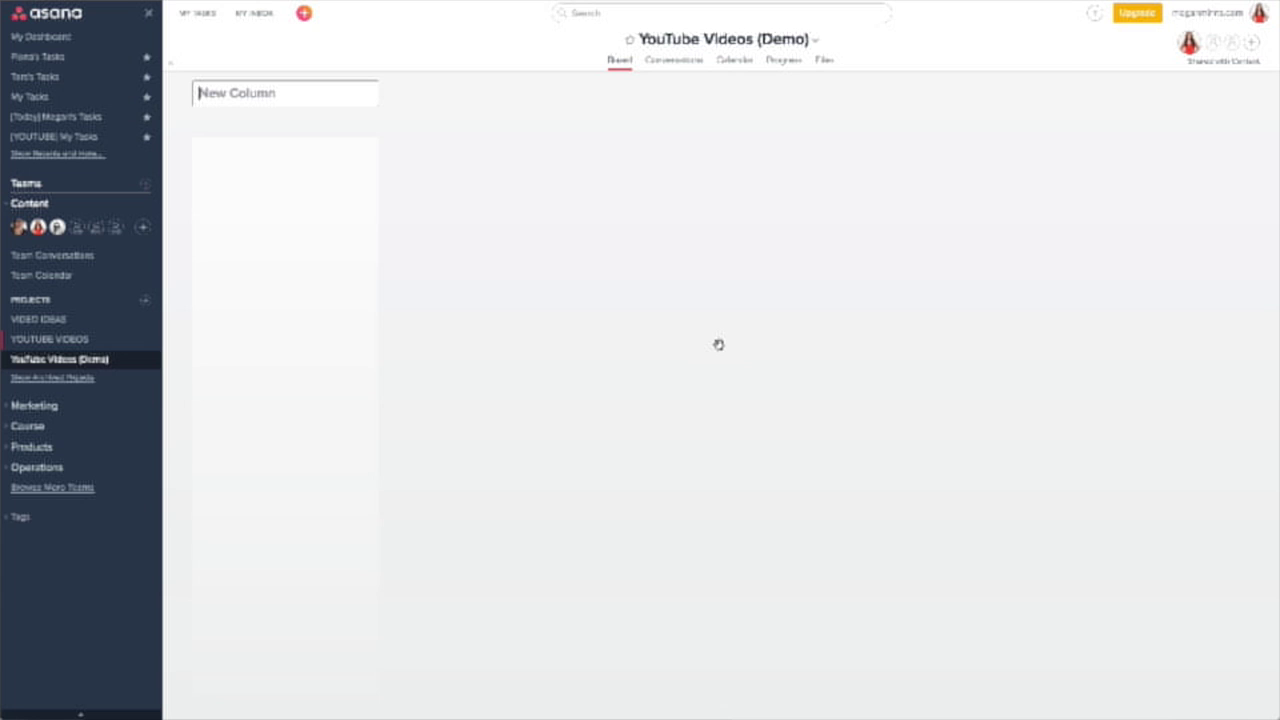
{"action": "type", "text": "To Write (or Record)"}
{"action": "key", "text": "Return"}
{"action": "type", "text": "To Edit"}
{"action": "key", "text": "Return"}
{"action": "type", "text": "To Schedule /"}
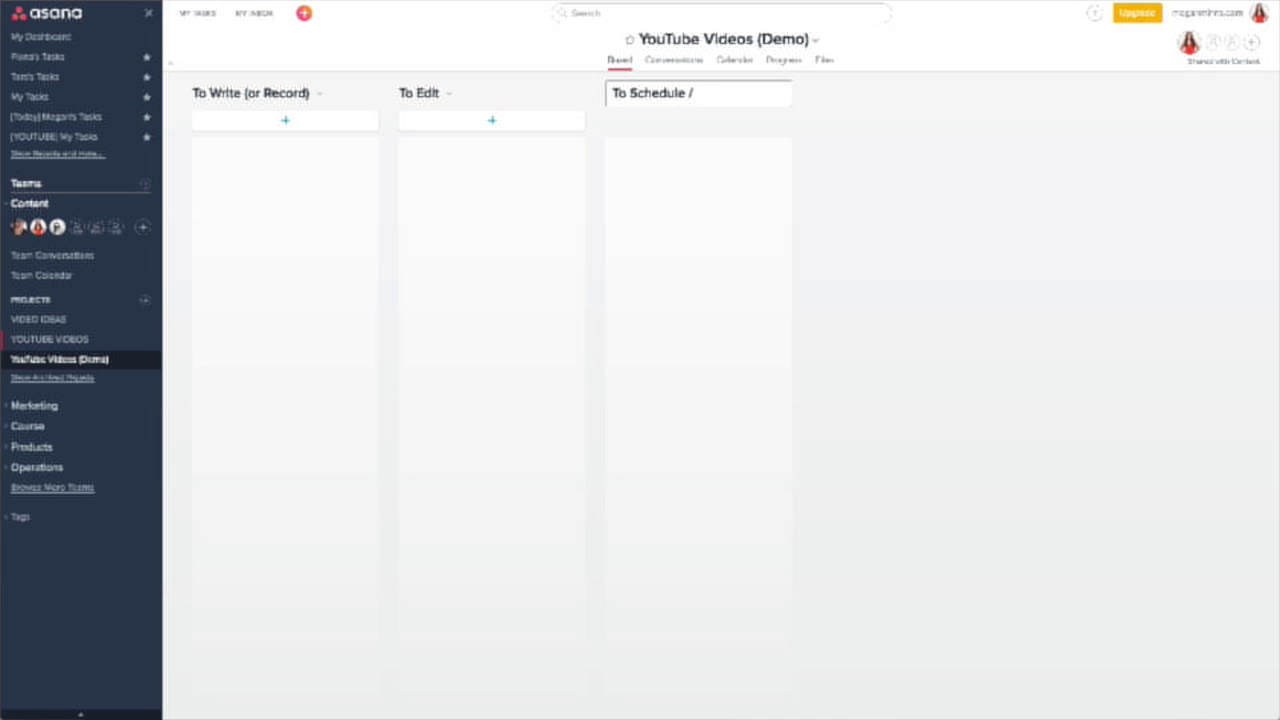
{"action": "type", "text": " Publish"}
{"action": "key", "text": "Return"}
{"action": "type", "text": "To Promote"}
{"action": "key", "text": "Return"}
{"action": "type", "text": "Published"}
{"action": "key", "text": "Return"}
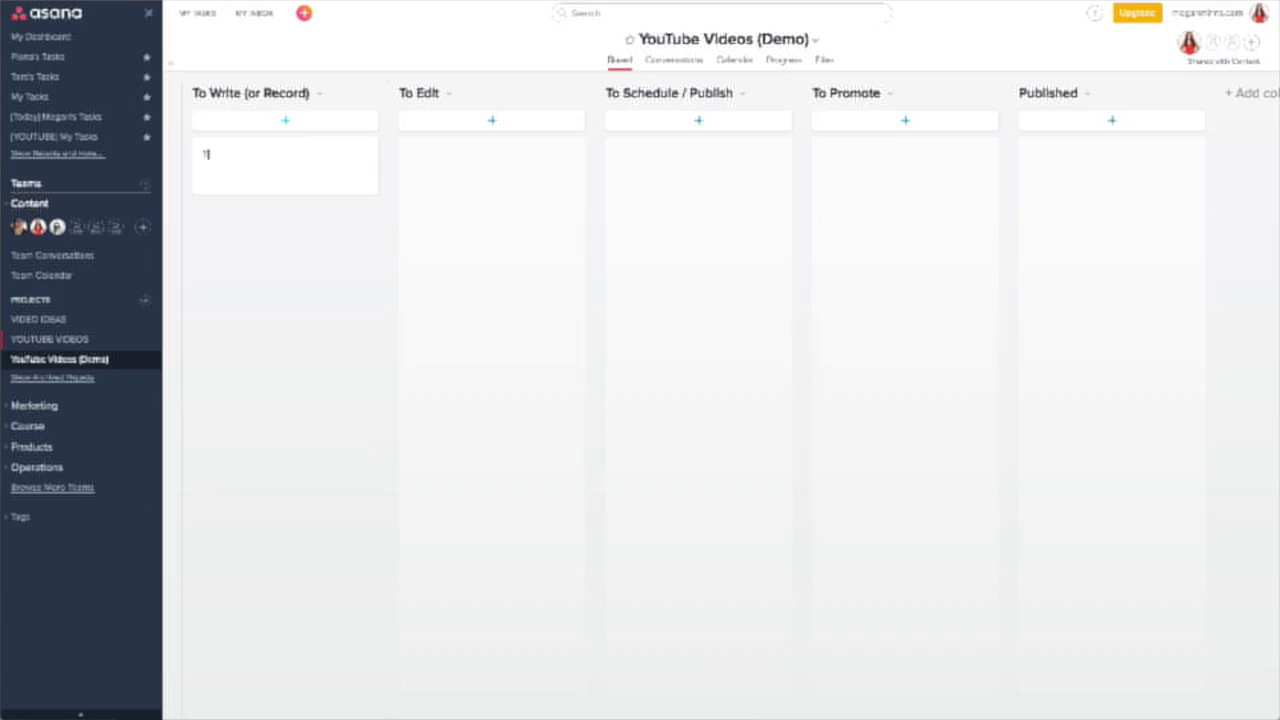
Add a TEMPLATE task in the first column and paste in its description text
{"action": "type", "text": "hePLATE"}
{"action": "left_click", "coordinate": [309, 164]}
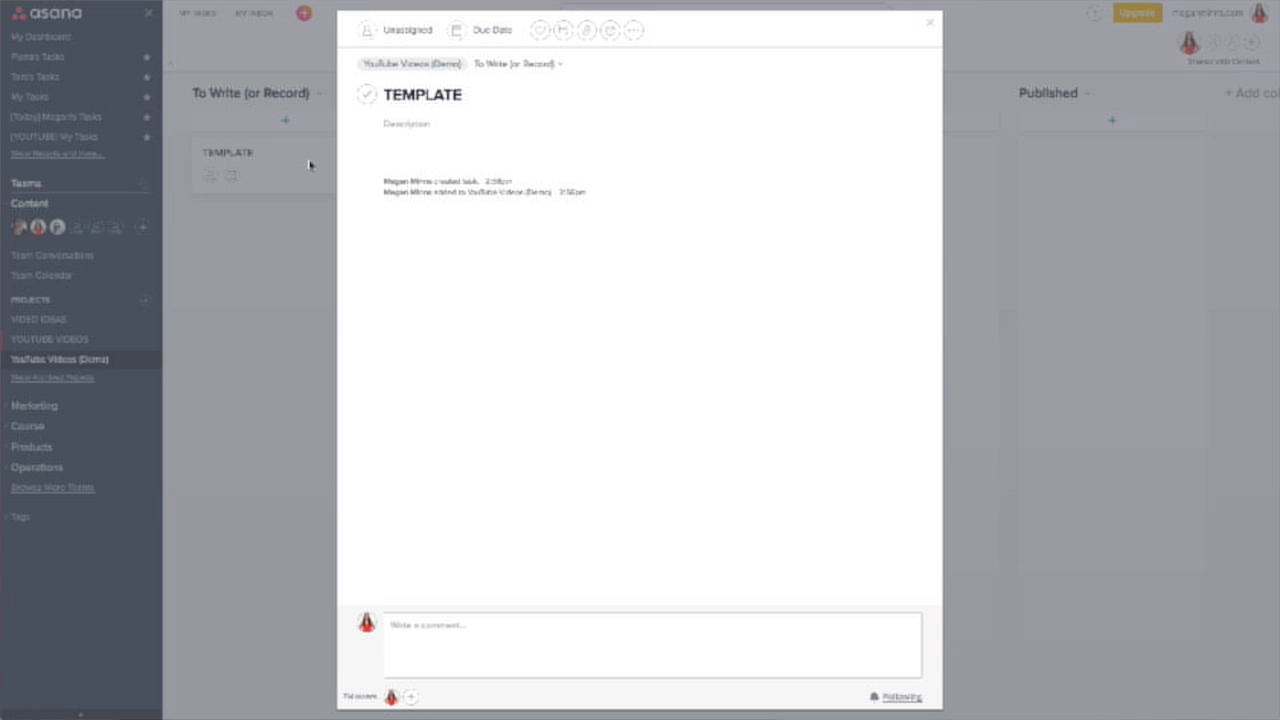
{"action": "left_click", "coordinate": [446, 125]}
{"action": "type", "text": "LIVE DATE: Thursday, ___ at 8:30 AM Central  TITLE: ___  CALL TO ACTION / CONTENT UPGRADE: ___"}
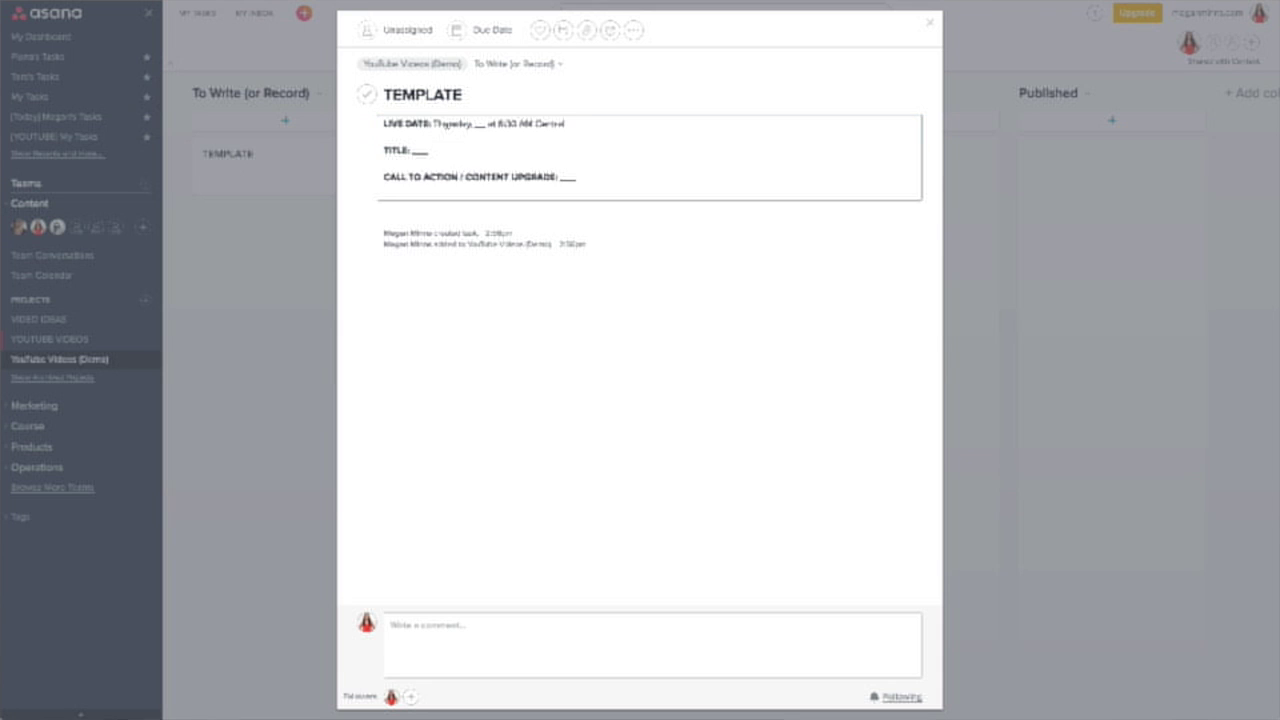
{"action": "left_click", "coordinate": [482, 354]}
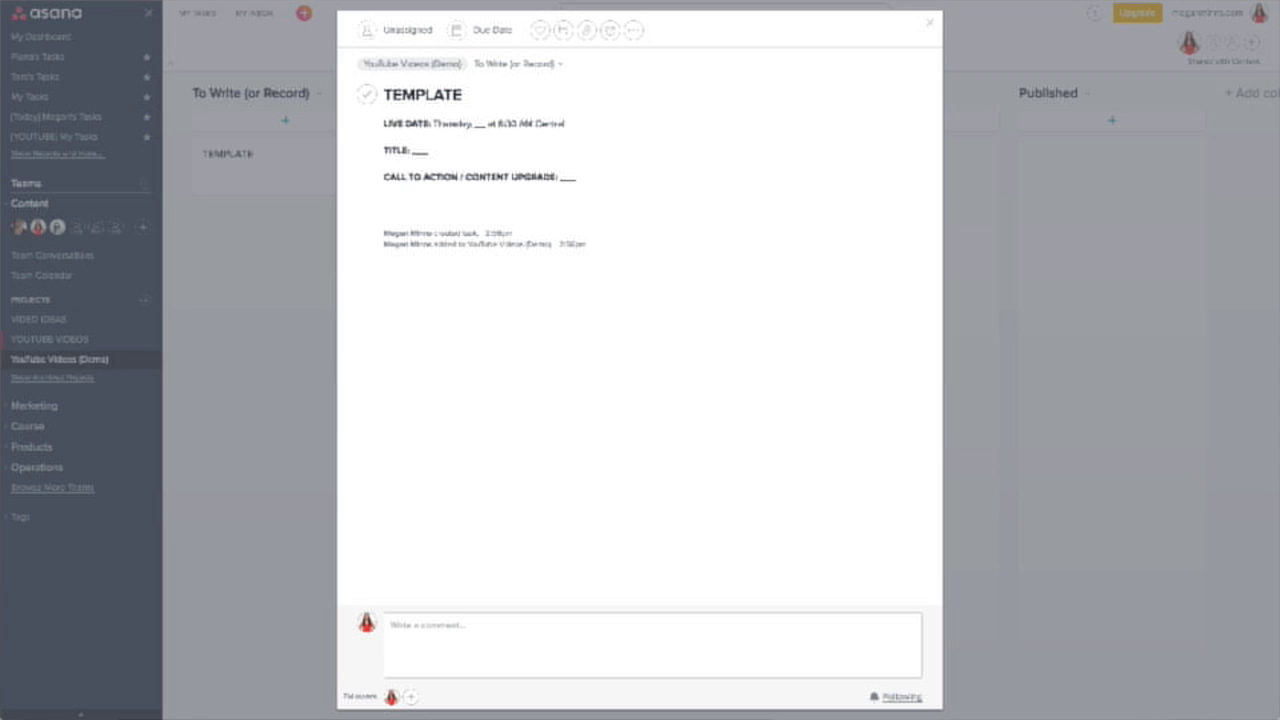
Paste the full sectioned checklist into TEMPLATE as subtasks
{"action": "left_click", "coordinate": [563, 30]}
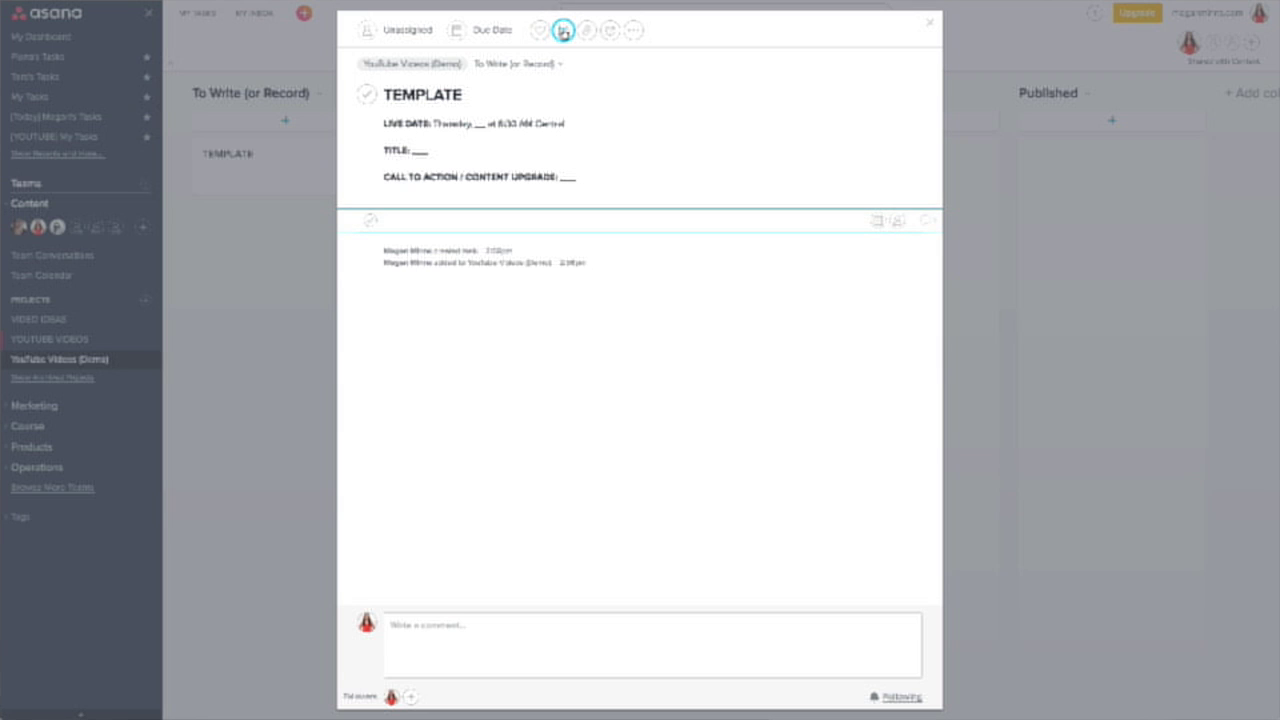
{"action": "key", "text": "ctrl+v"}
{"action": "scroll", "coordinate": [640, 300], "scroll_direction": "up", "scroll_amount": 5}
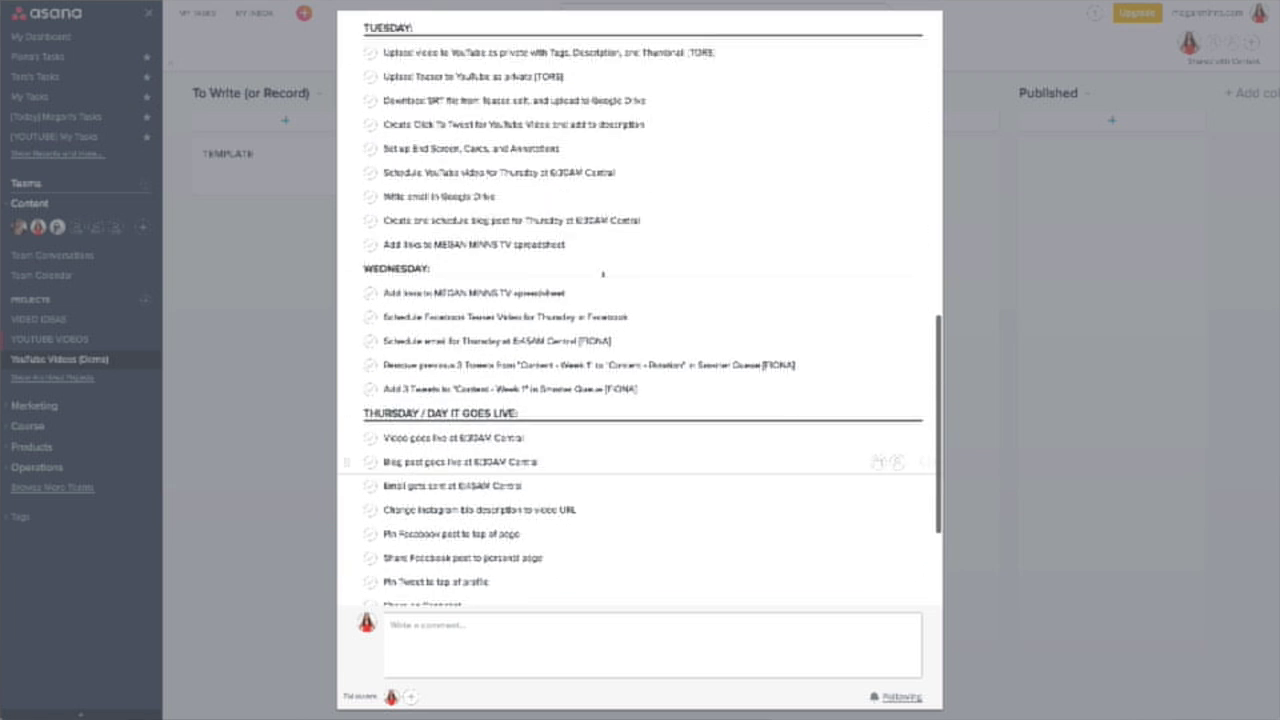
{"action": "scroll", "coordinate": [603, 272], "scroll_direction": "up", "scroll_amount": 6}
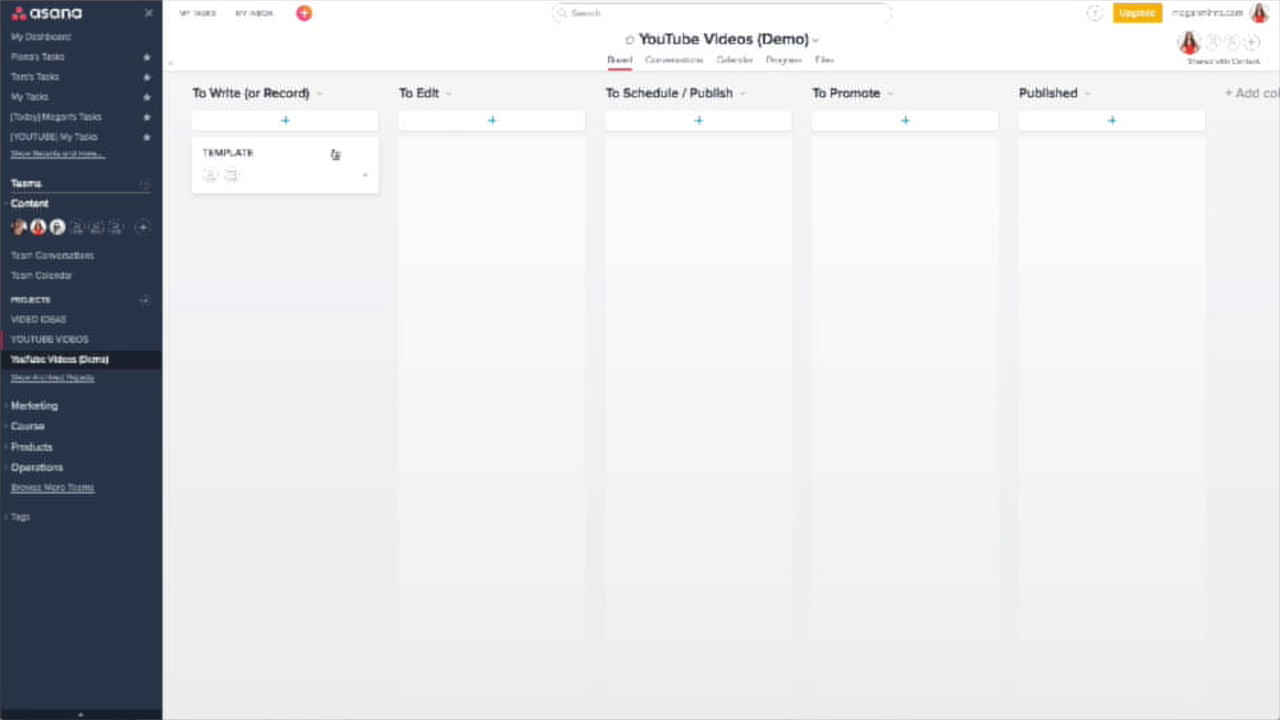
Copy the TEMPLATE task as a new task named 'Video 1'
{"action": "left_click", "coordinate": [334, 154]}
{"action": "left_click", "coordinate": [634, 30]}
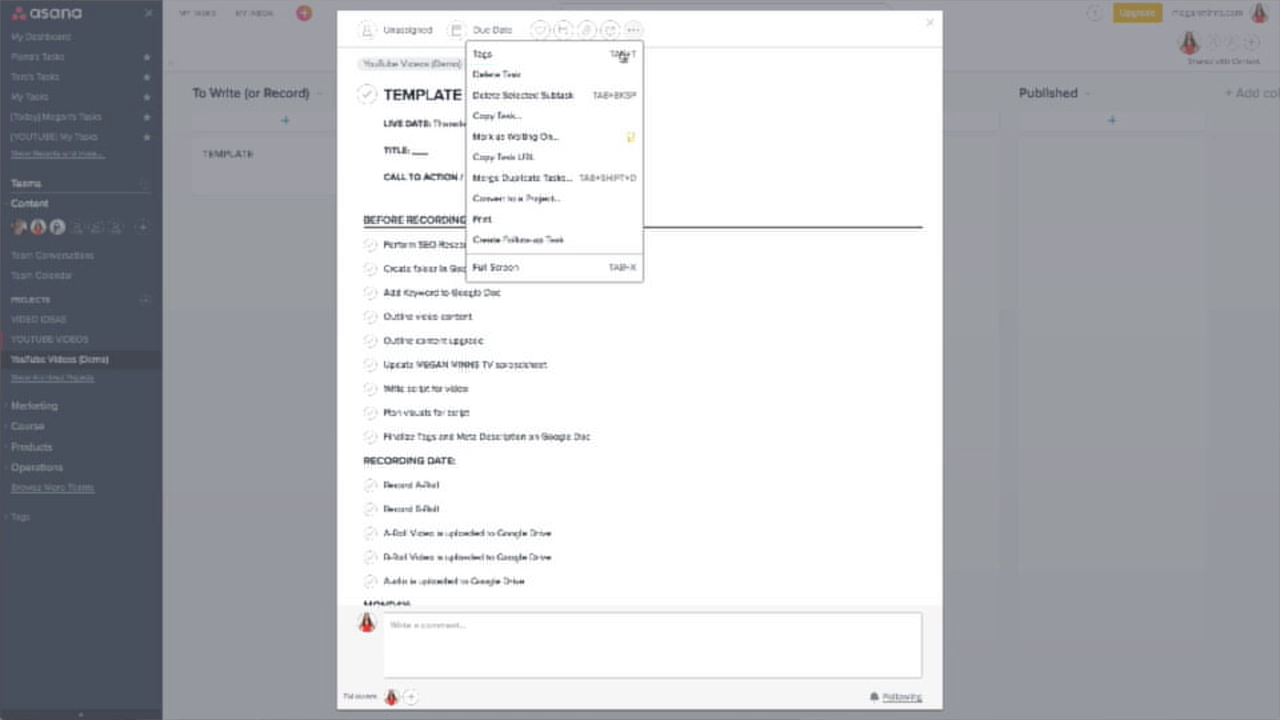
{"action": "left_click", "coordinate": [518, 116]}
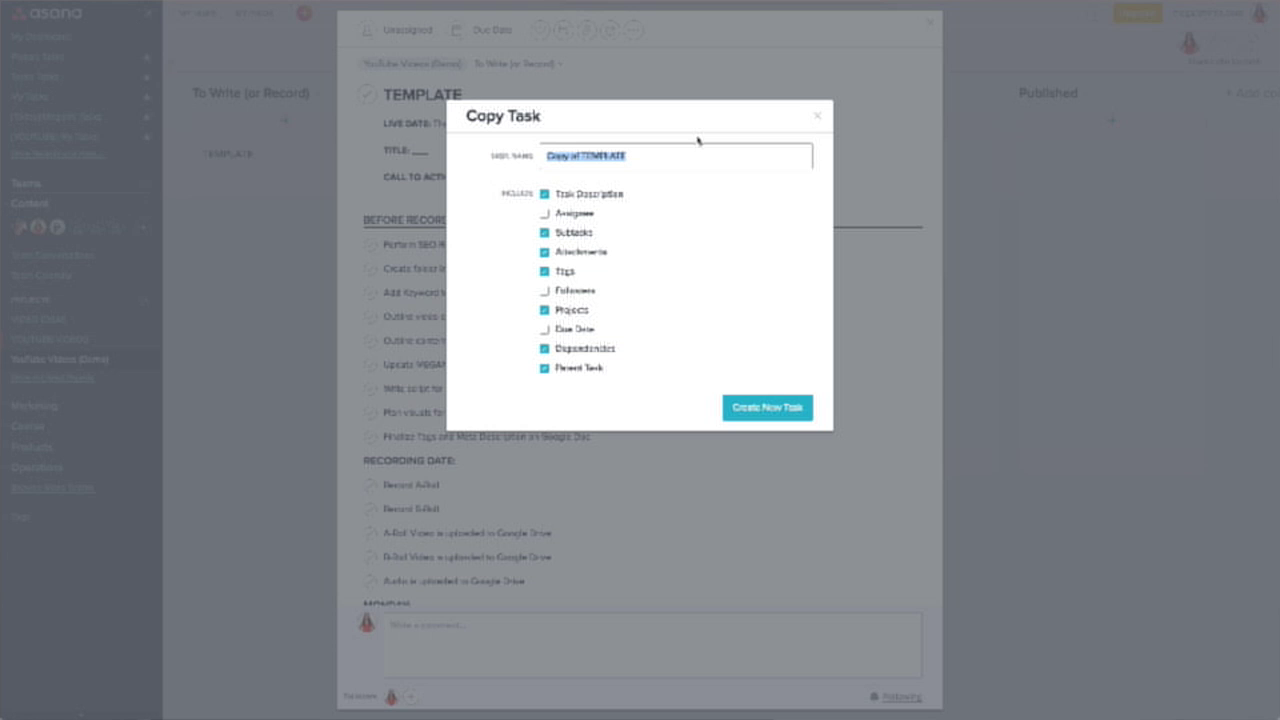
{"action": "type", "text": "Video 1"}
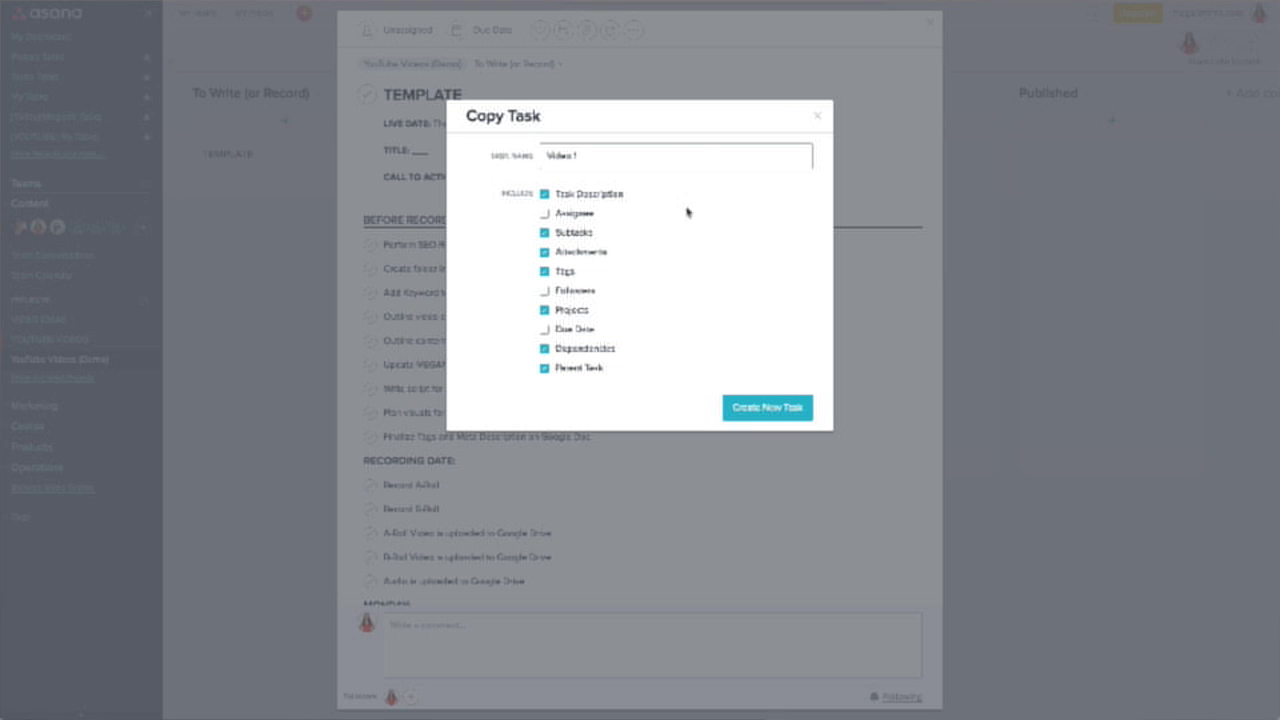
{"action": "left_click", "coordinate": [742, 400]}
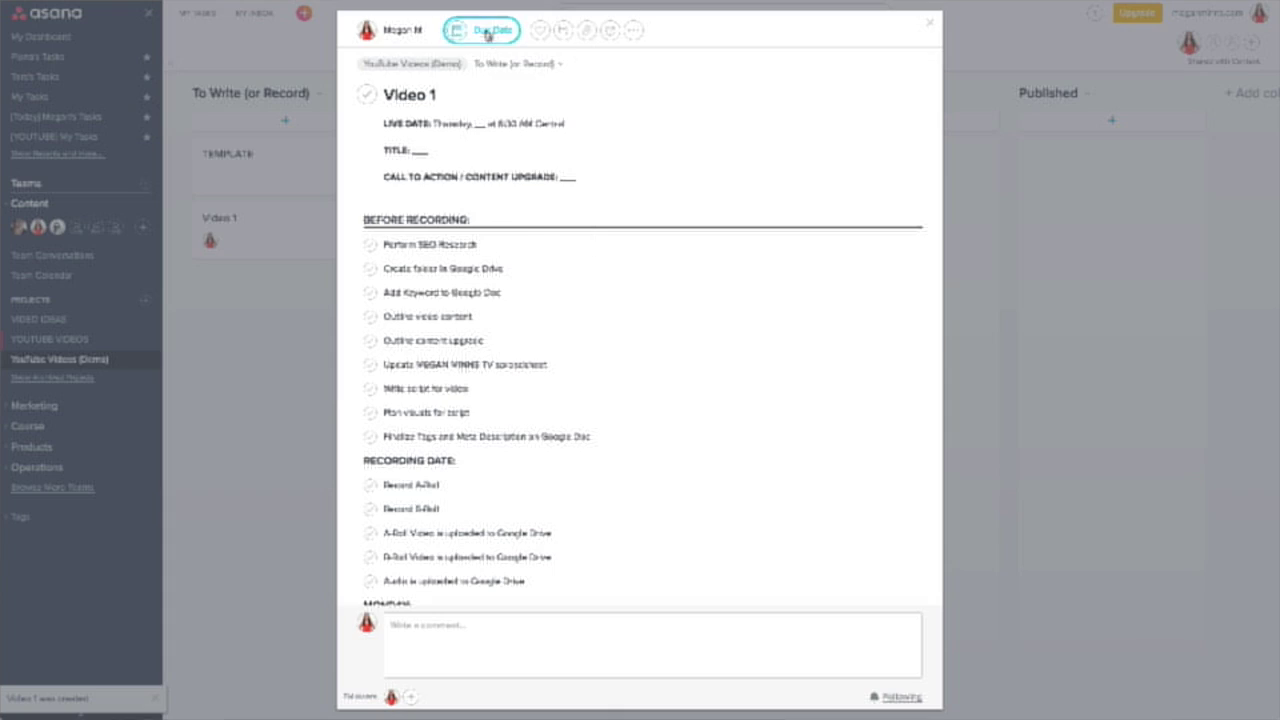
Set Video 1's due date to Jan 12, 2017
{"action": "left_click", "coordinate": [489, 32]}
{"action": "left_click", "coordinate": [575, 64]}
{"action": "left_click", "coordinate": [531, 124]}
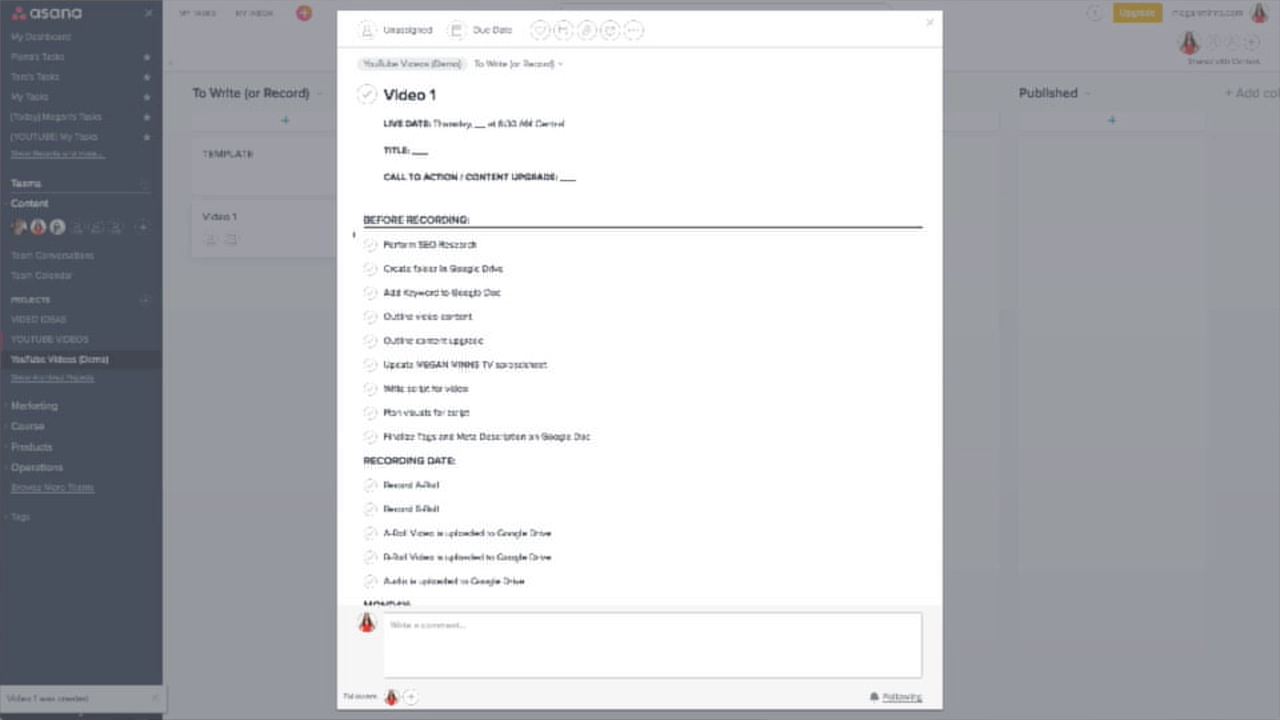
Assign Video 1, and make the Before Recording subtasks due Today, assigned to yourself
{"action": "left_click", "coordinate": [390, 30]}
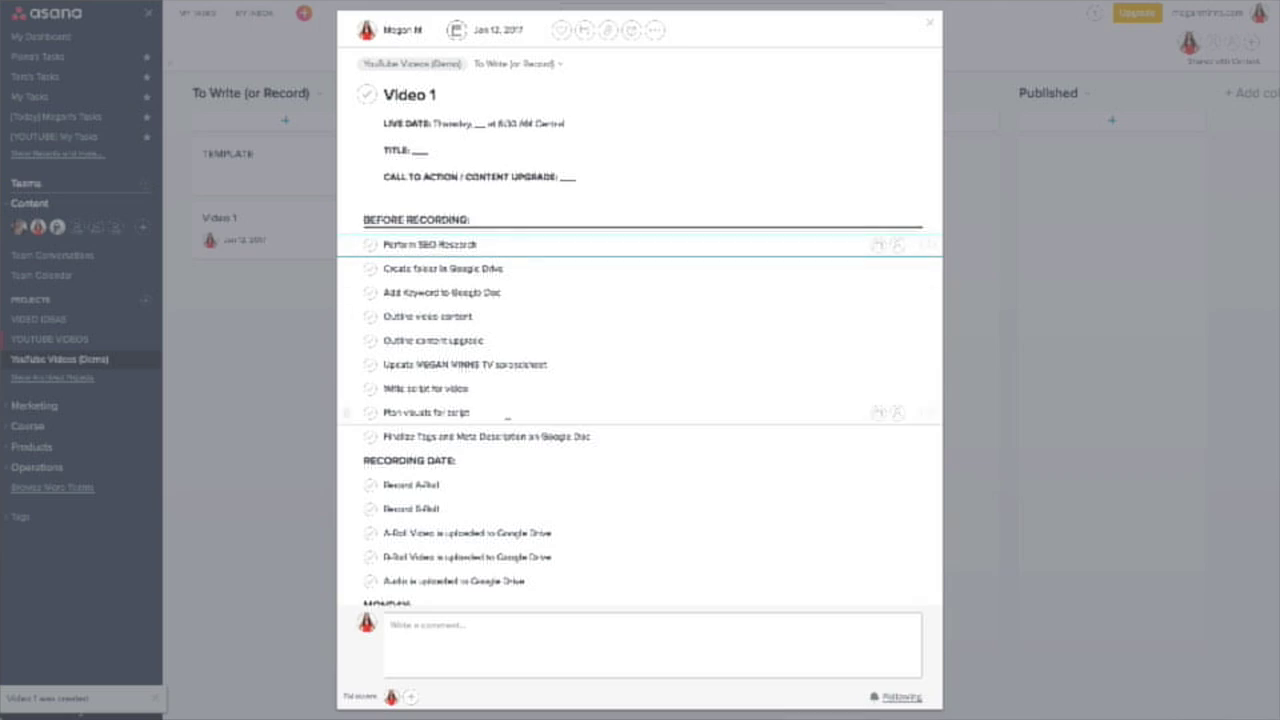
{"action": "left_click", "coordinate": [600, 436], "text": "shift"}
{"action": "left_click", "coordinate": [878, 244]}
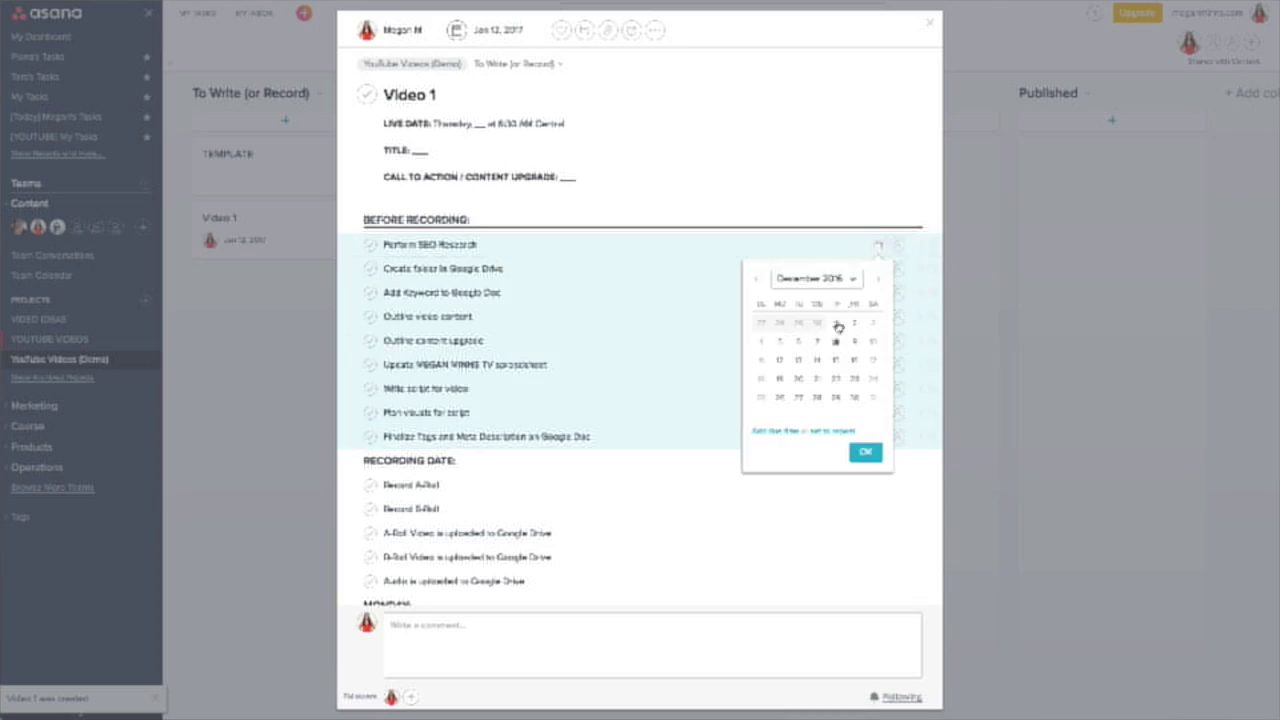
{"action": "left_click", "coordinate": [833, 343]}
{"action": "left_click", "coordinate": [898, 245]}
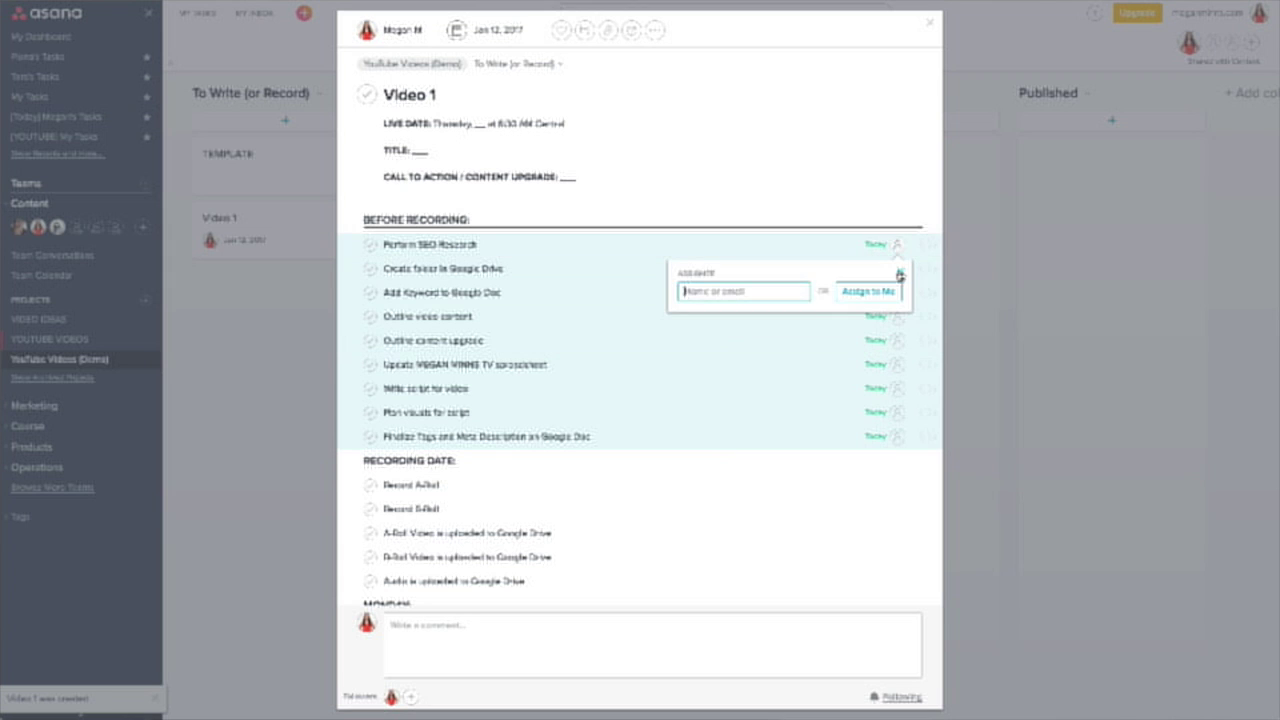
{"action": "left_click", "coordinate": [880, 291]}
Assign the Recording Date subtasks to a teammate and set their due date to Tomorrow
{"action": "scroll", "coordinate": [761, 277], "scroll_direction": "down", "scroll_amount": 3}
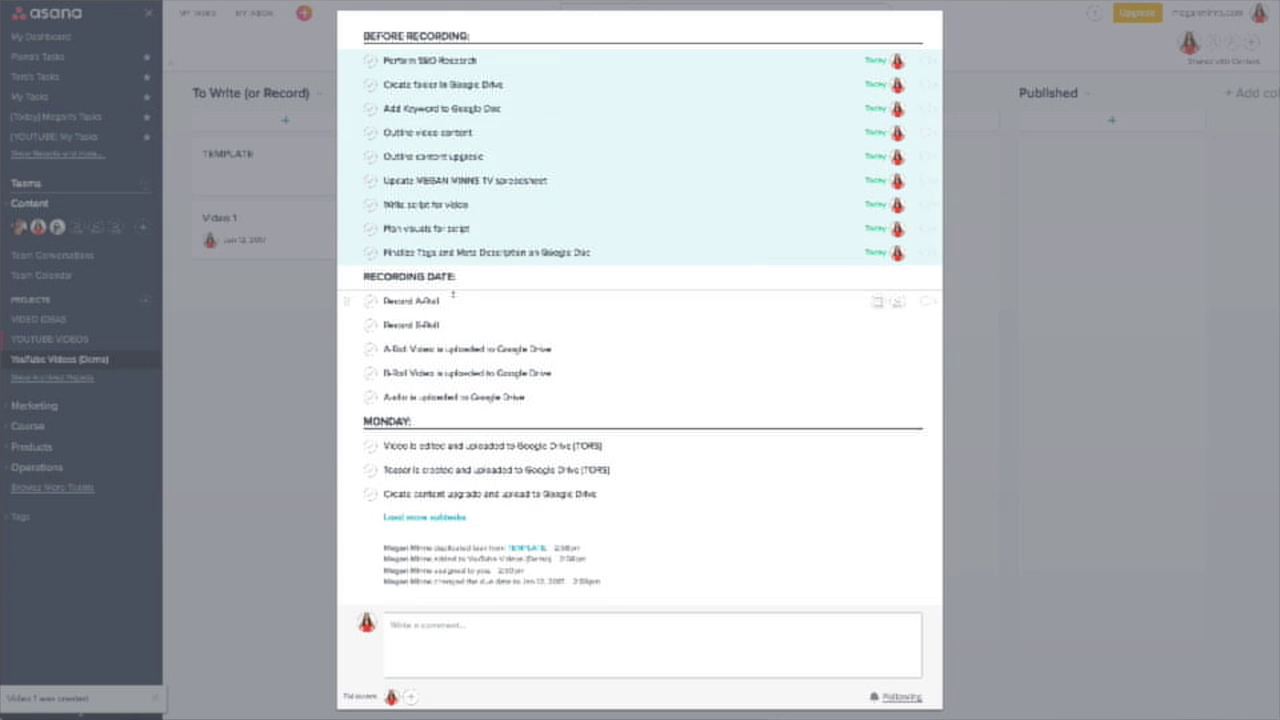
{"action": "left_click", "coordinate": [600, 301]}
{"action": "left_click", "coordinate": [486, 396], "text": "shift"}
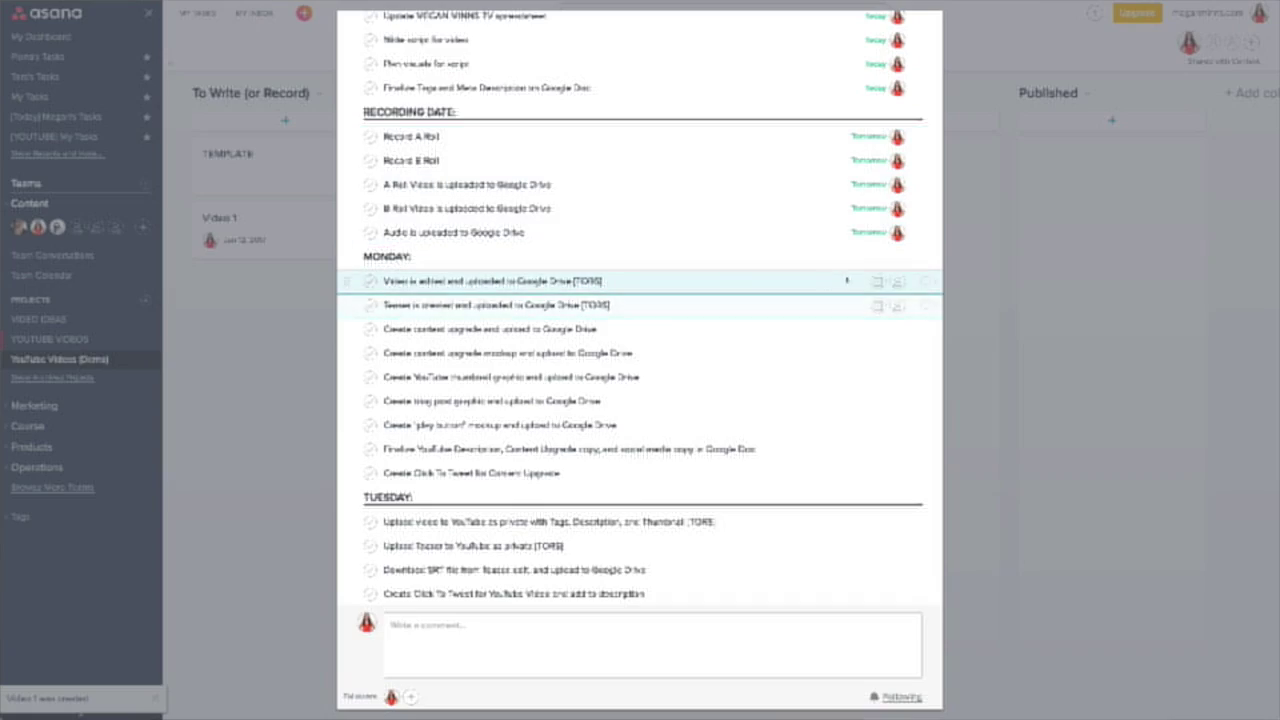
{"action": "left_click", "coordinate": [897, 282]}
{"action": "type", "text": "t"}
{"action": "left_click", "coordinate": [740, 360]}
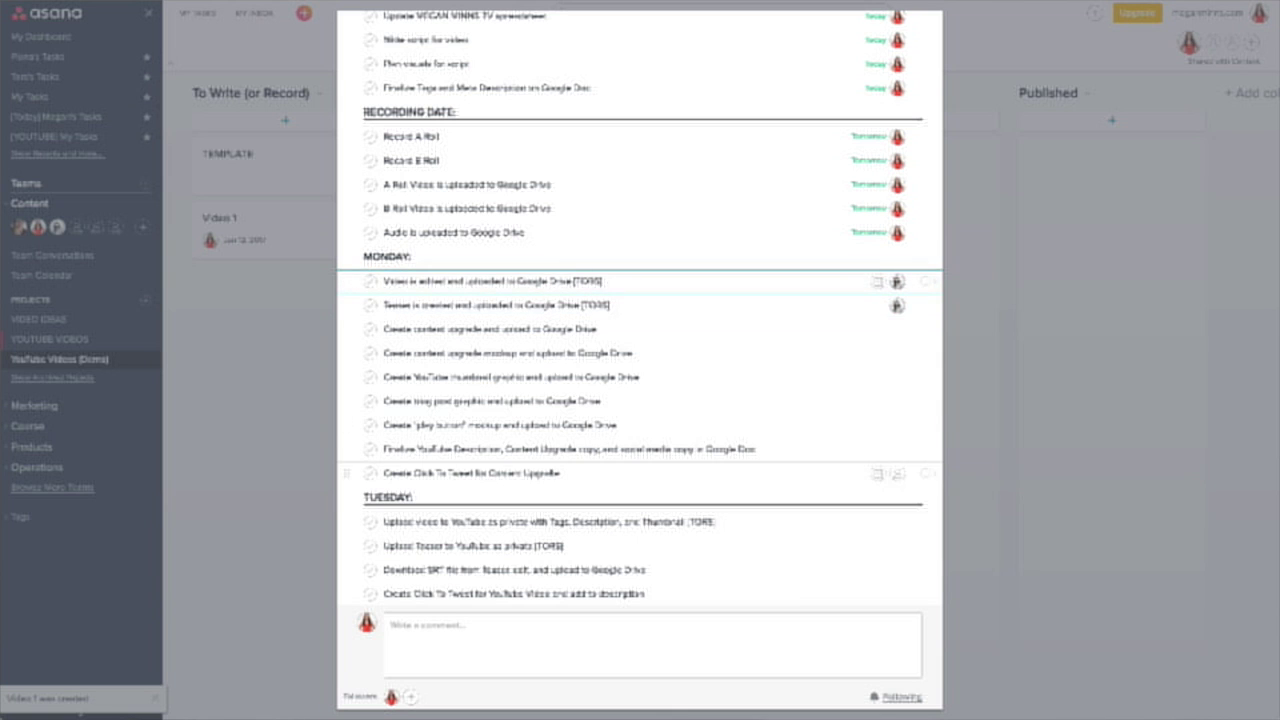
{"action": "left_click", "coordinate": [860, 473], "text": "shift"}
{"action": "left_click", "coordinate": [878, 281]}
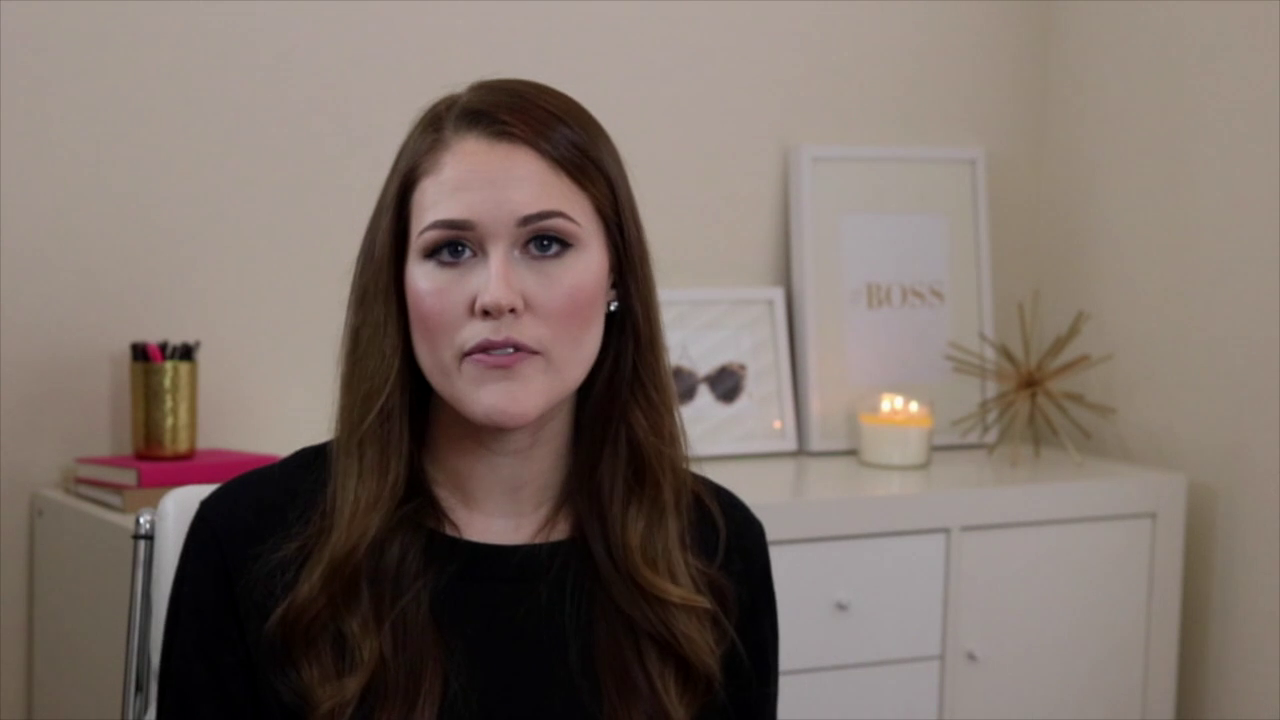